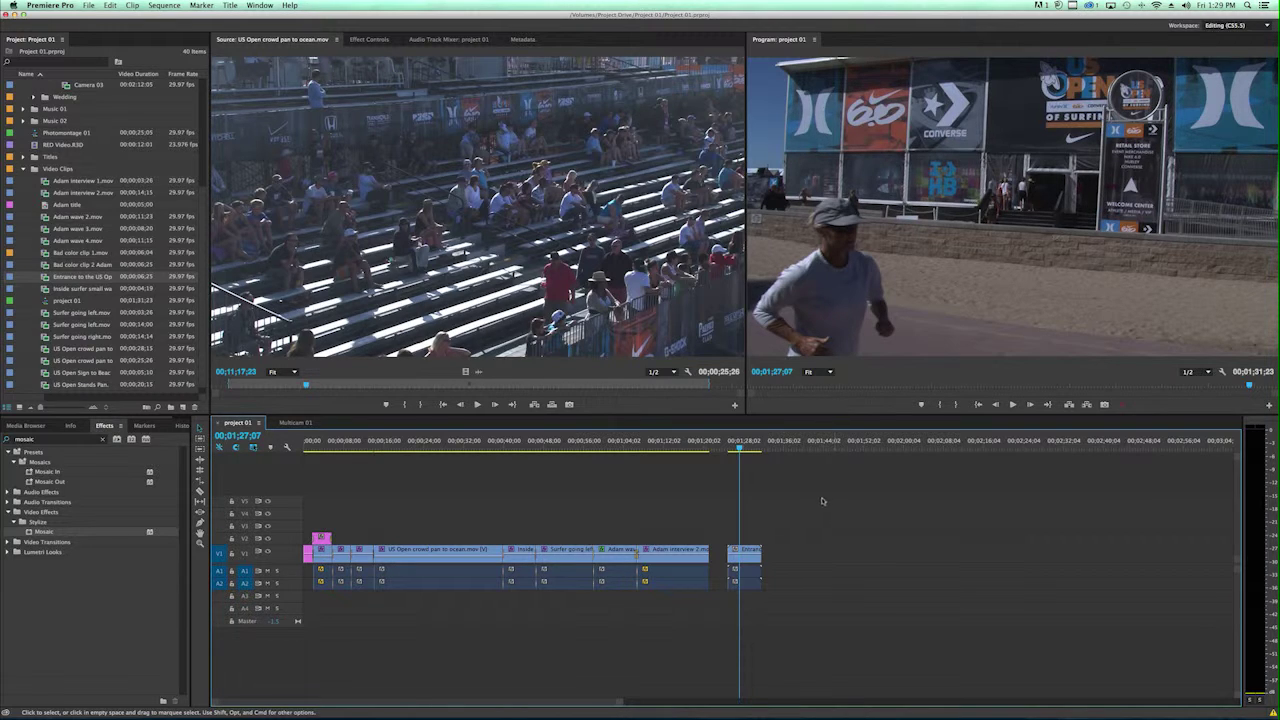
Step: Apply the Mosaic video effect to the Entrance to the US Open clip at 00;01;27;07 and show the clip's effect settings
left_click_drag(742, 451, 737, 451)
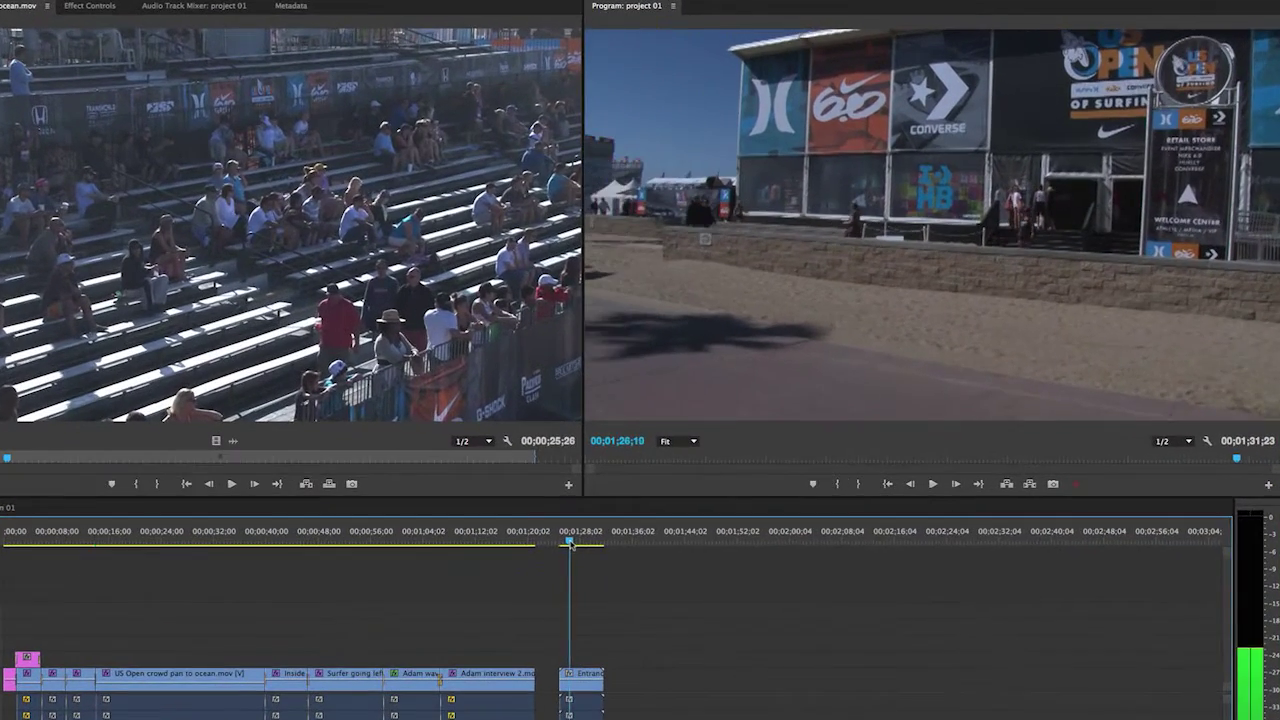
mouse_move(570, 545)
left_mouse_down()
mouse_move(589, 547)
mouse_move(575, 547)
left_mouse_up()
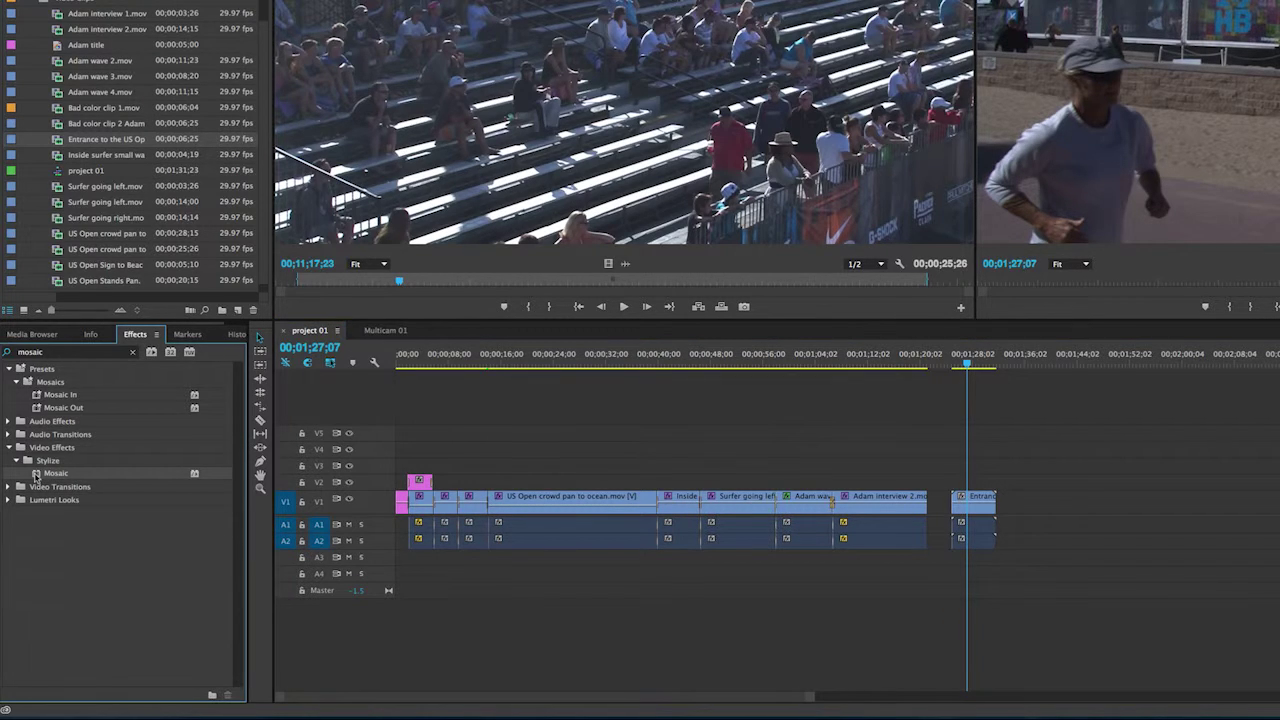
left_click_drag(35, 478, 973, 498)
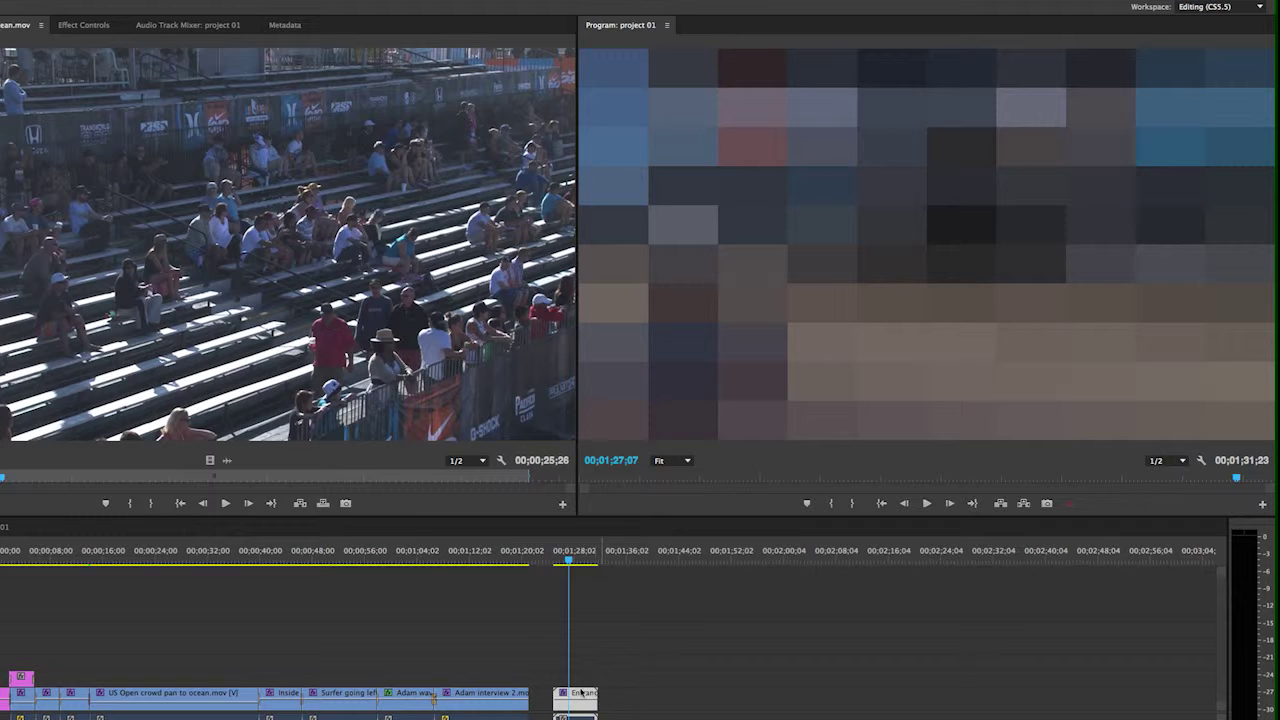
double_click(579, 693)
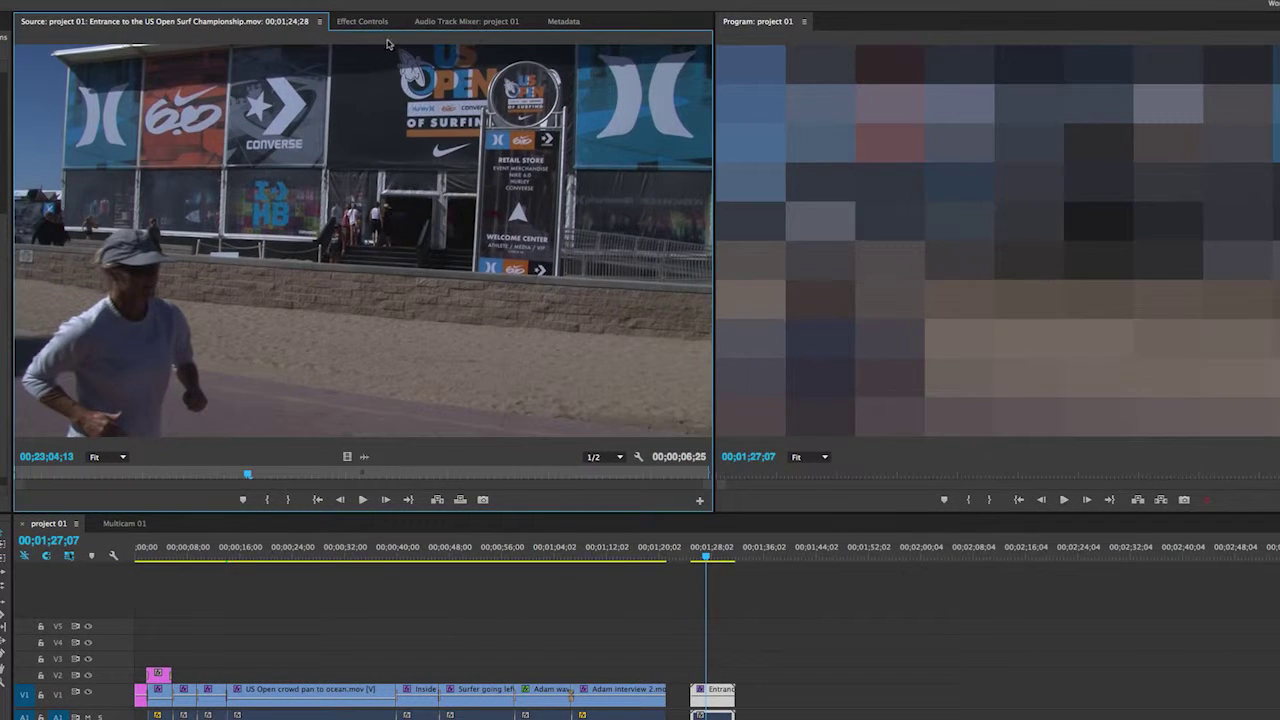
left_click(362, 21)
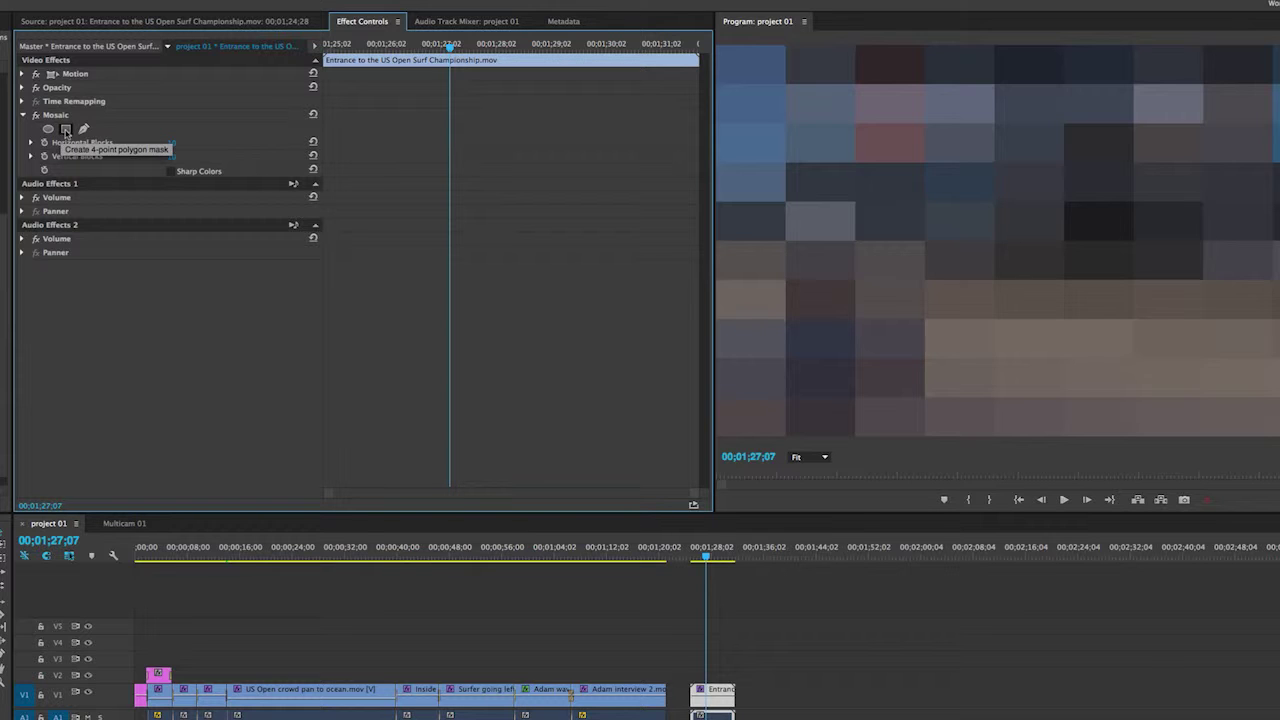
Step: Add an elliptical mask to the Mosaic effect and set both horizontal and vertical blocks to 120
left_click(48, 130)
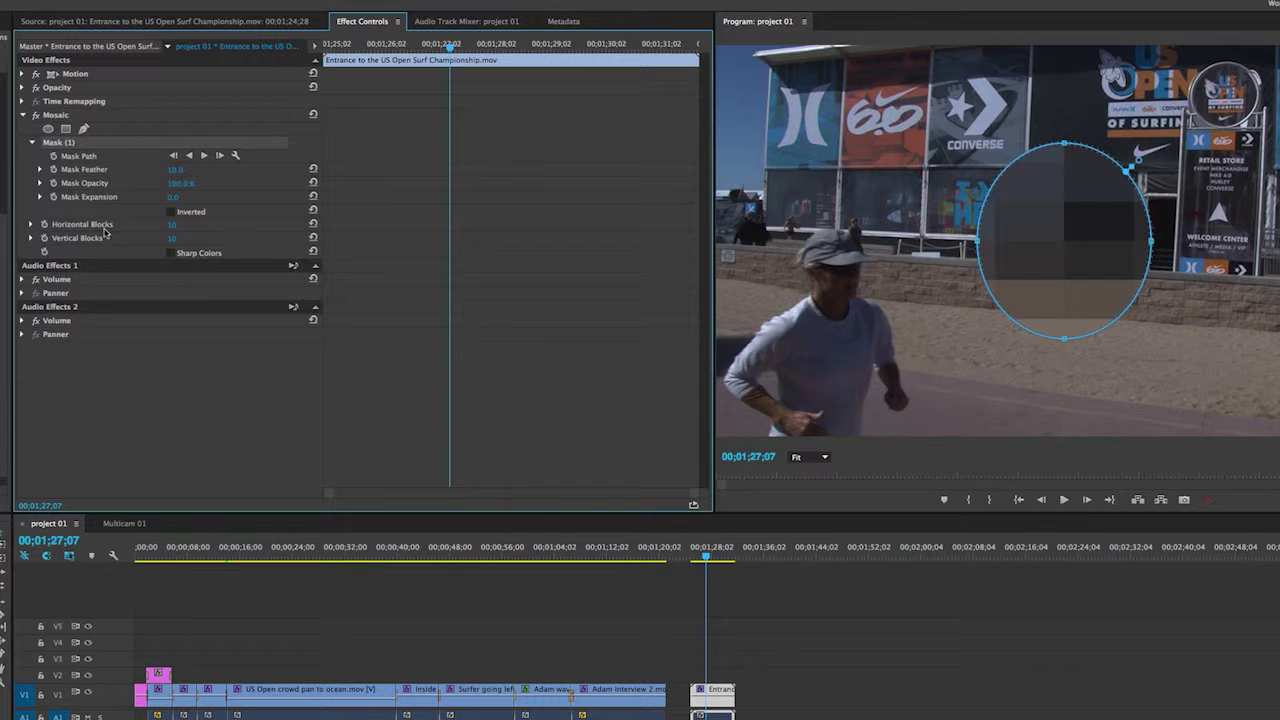
left_click(171, 226)
type("100")
key("Tab")
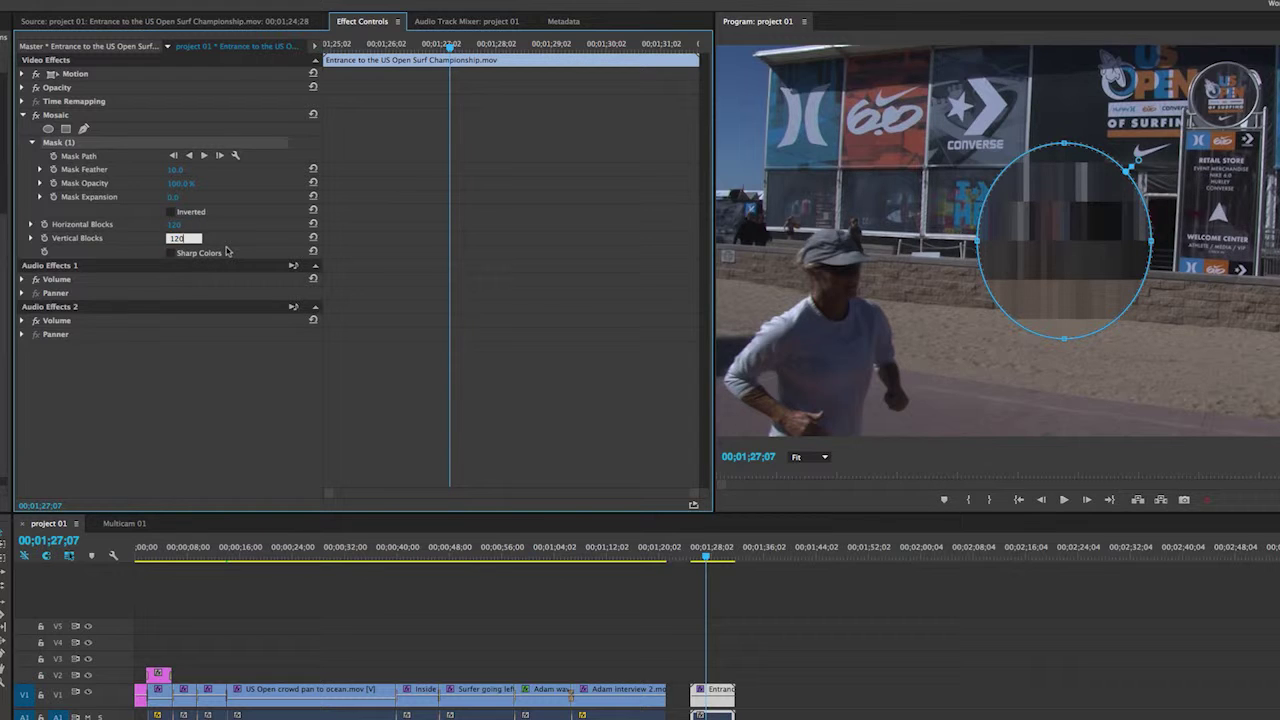
key("Return")
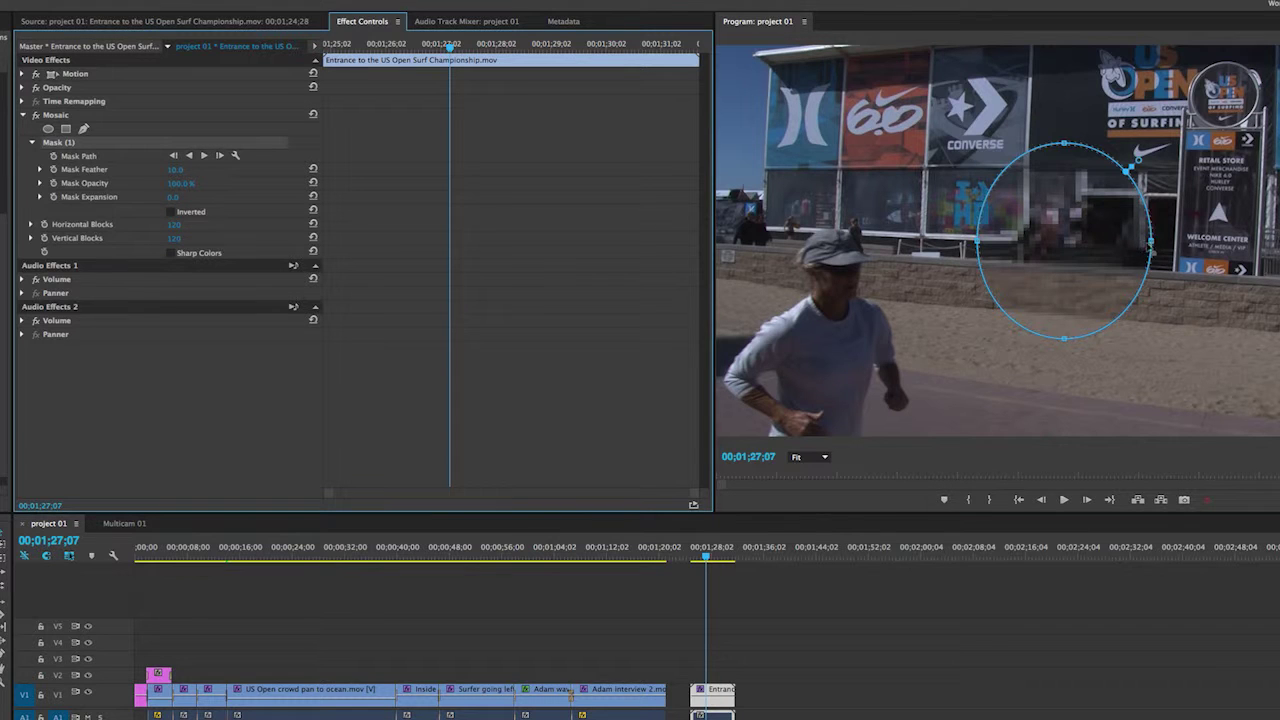
Step: Shrink, move and tilt the elliptical mask to fit over the runner's face, and adjust the mask feather
left_click_drag(1150, 246, 1030, 243)
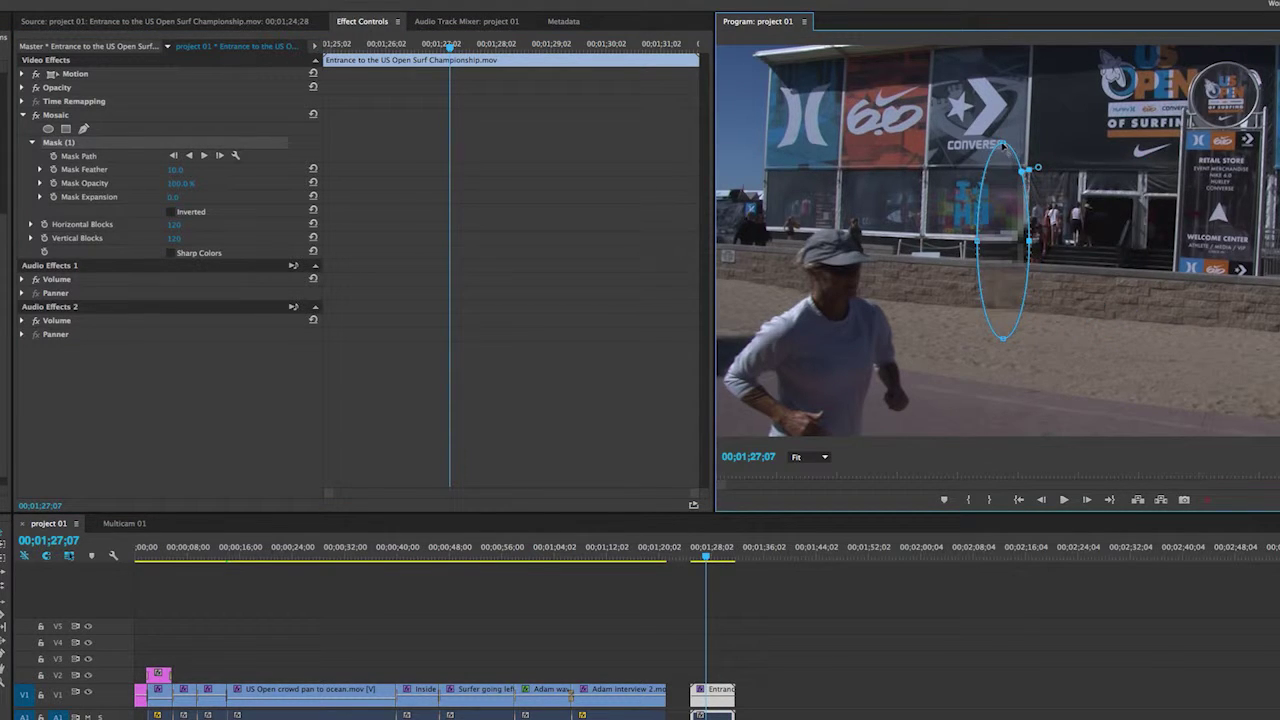
left_click_drag(1003, 146, 841, 277)
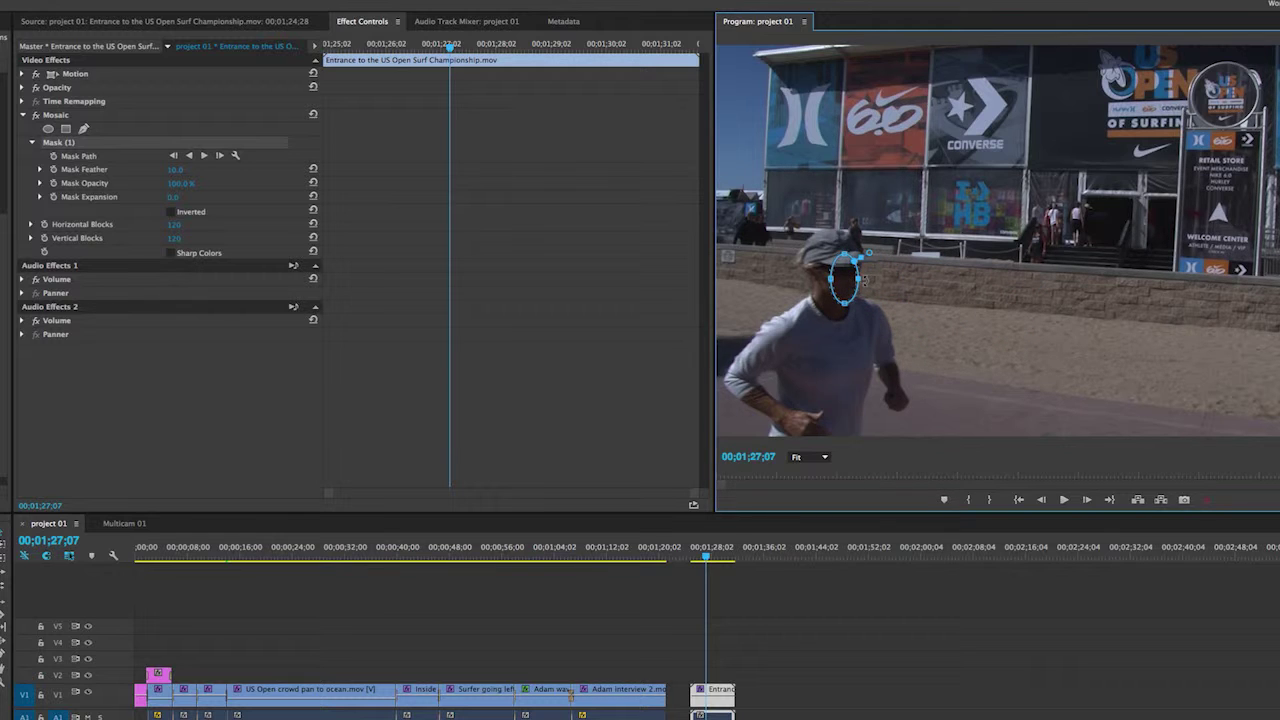
left_click_drag(864, 279, 858, 283)
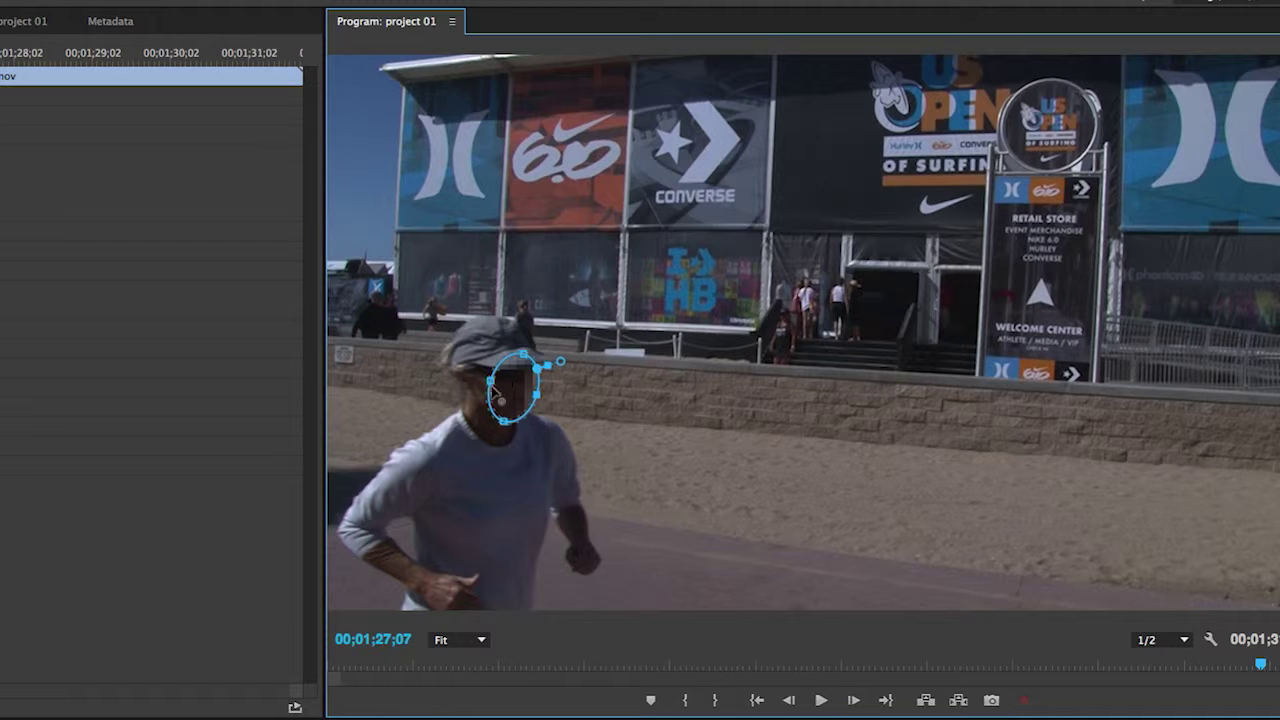
left_click_drag(497, 398, 505, 432)
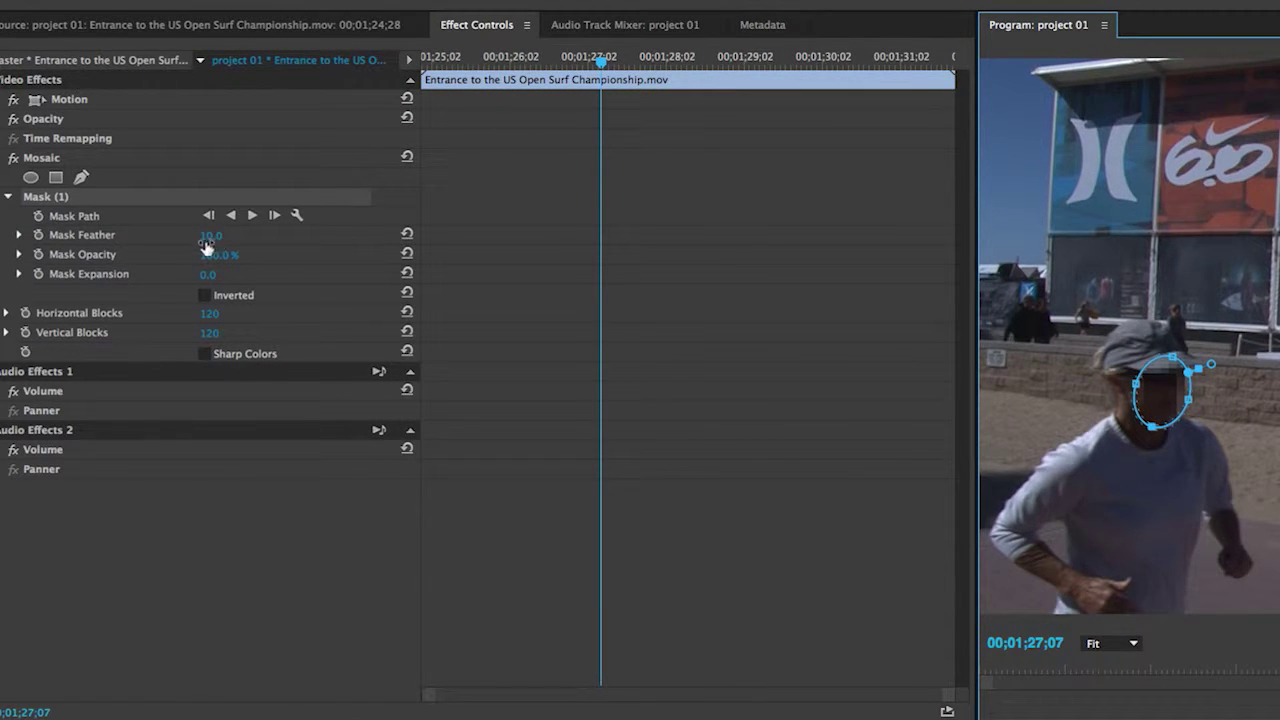
left_click_drag(209, 244, 207, 244)
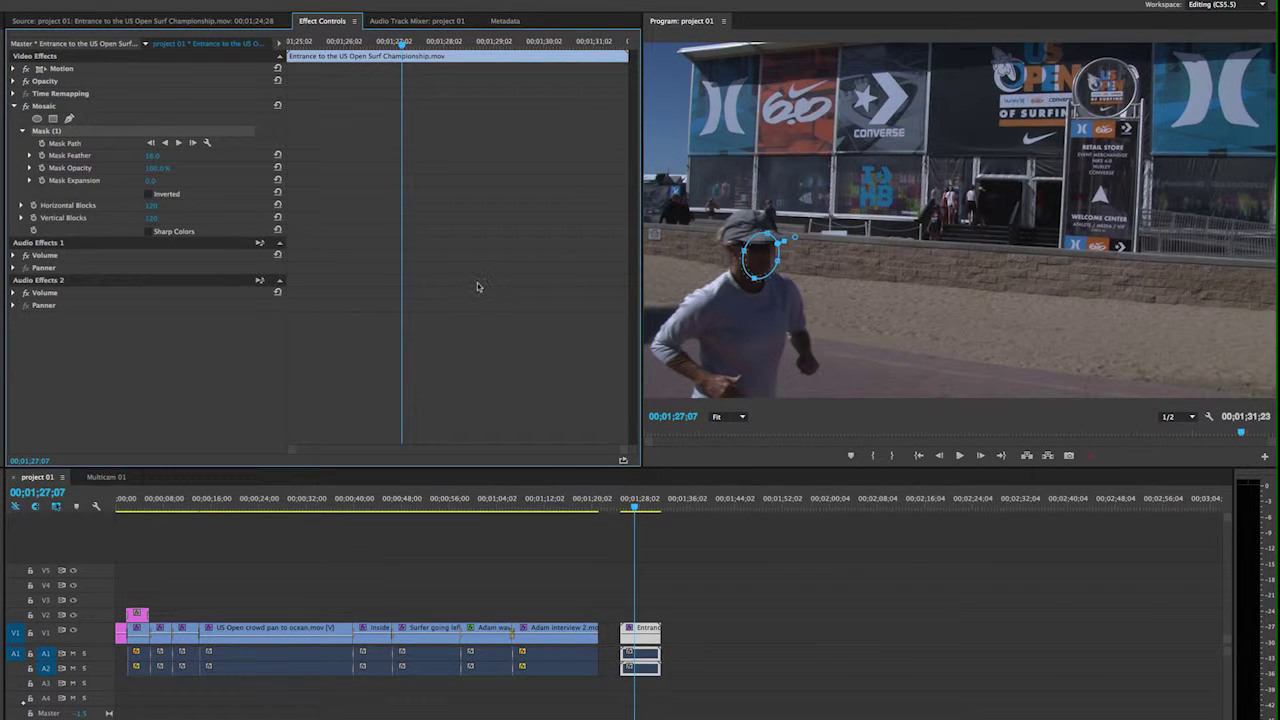
Step: Track the face mask forward from 00;01;27;07, stopping as the runner leaves the frame around 00;01;27;29
left_click(183, 143)
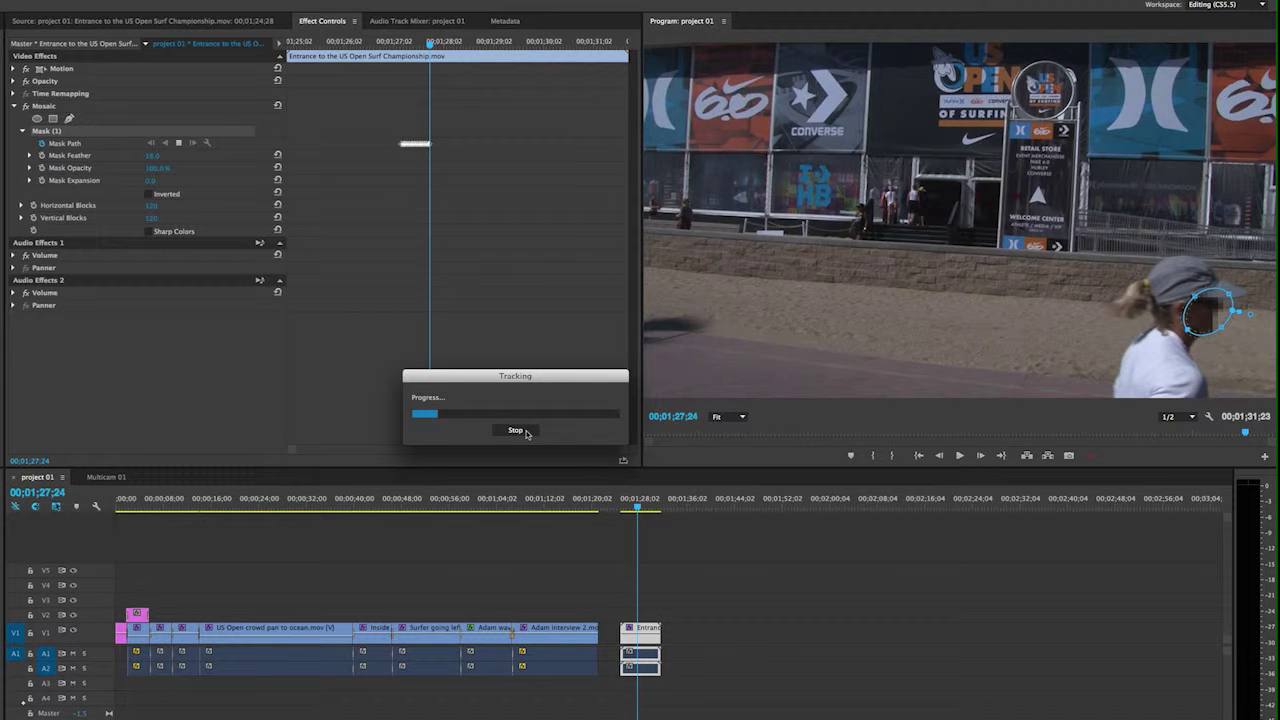
left_click(515, 430)
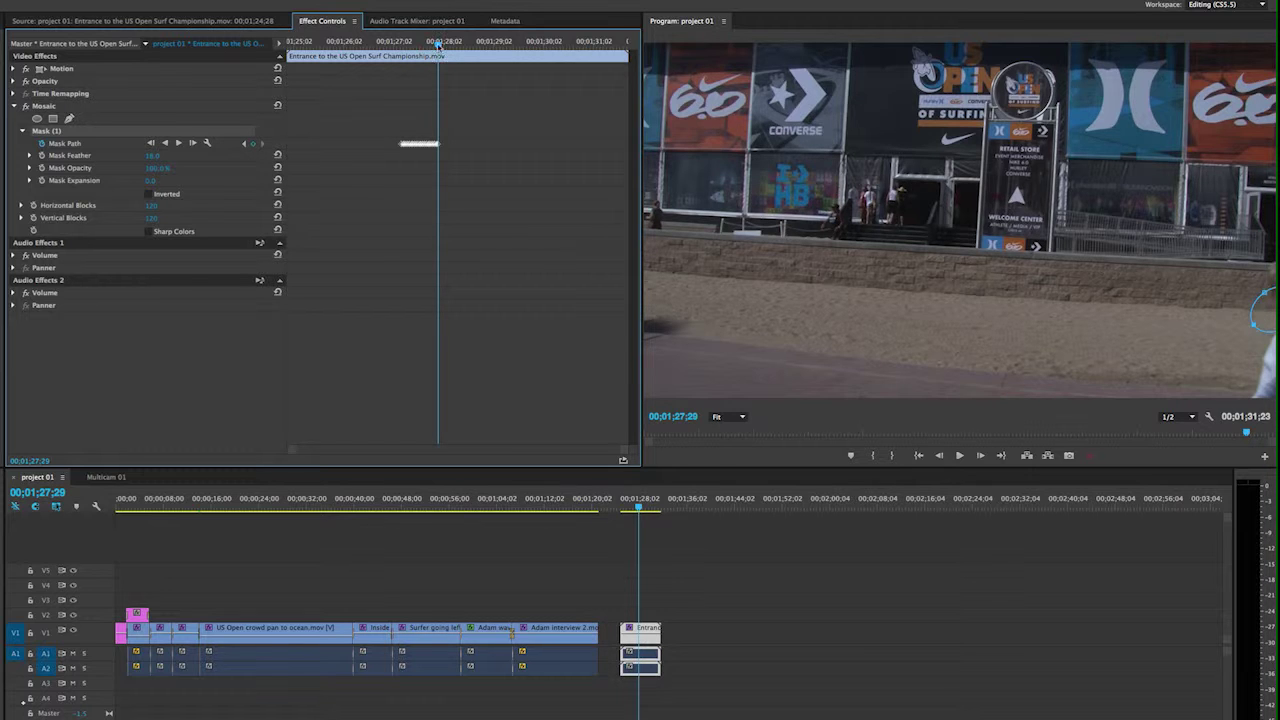
Step: Return to the mask's starting keyframe at 00;01;27;07 and track it backward until the runner is out of frame, around 00;01;26;27
left_click_drag(438, 46, 413, 48)
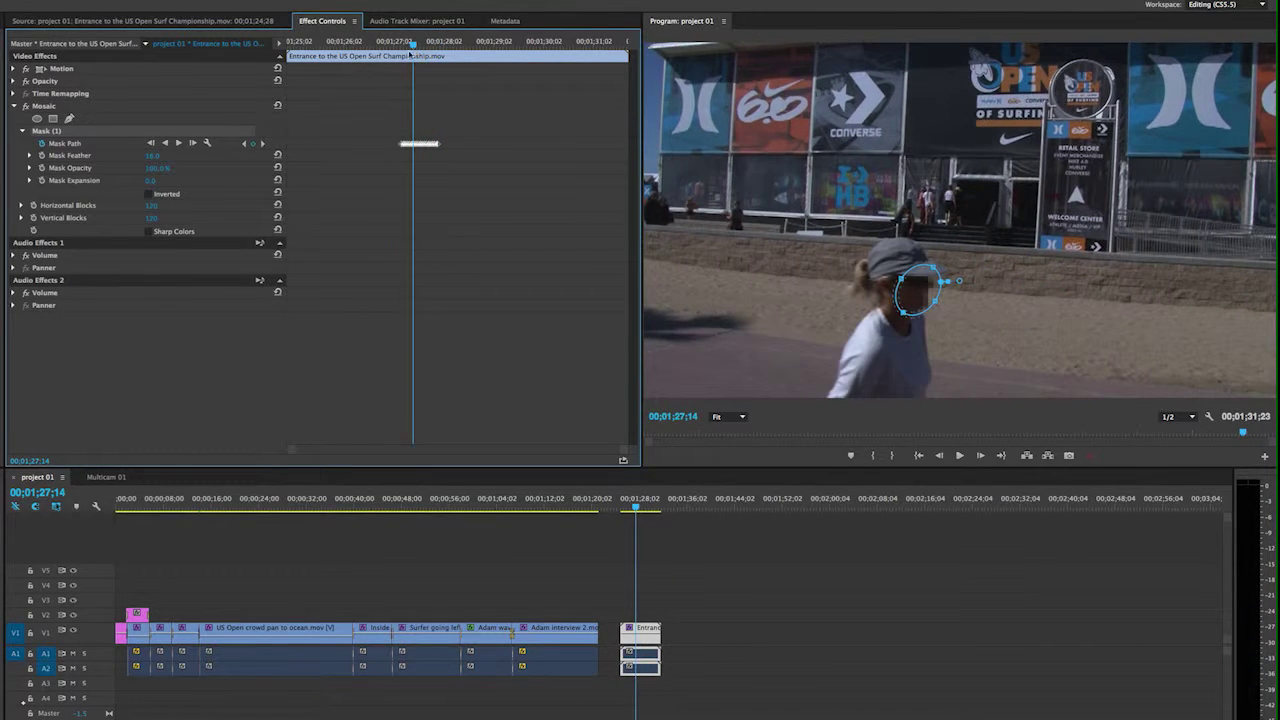
left_click(245, 146)
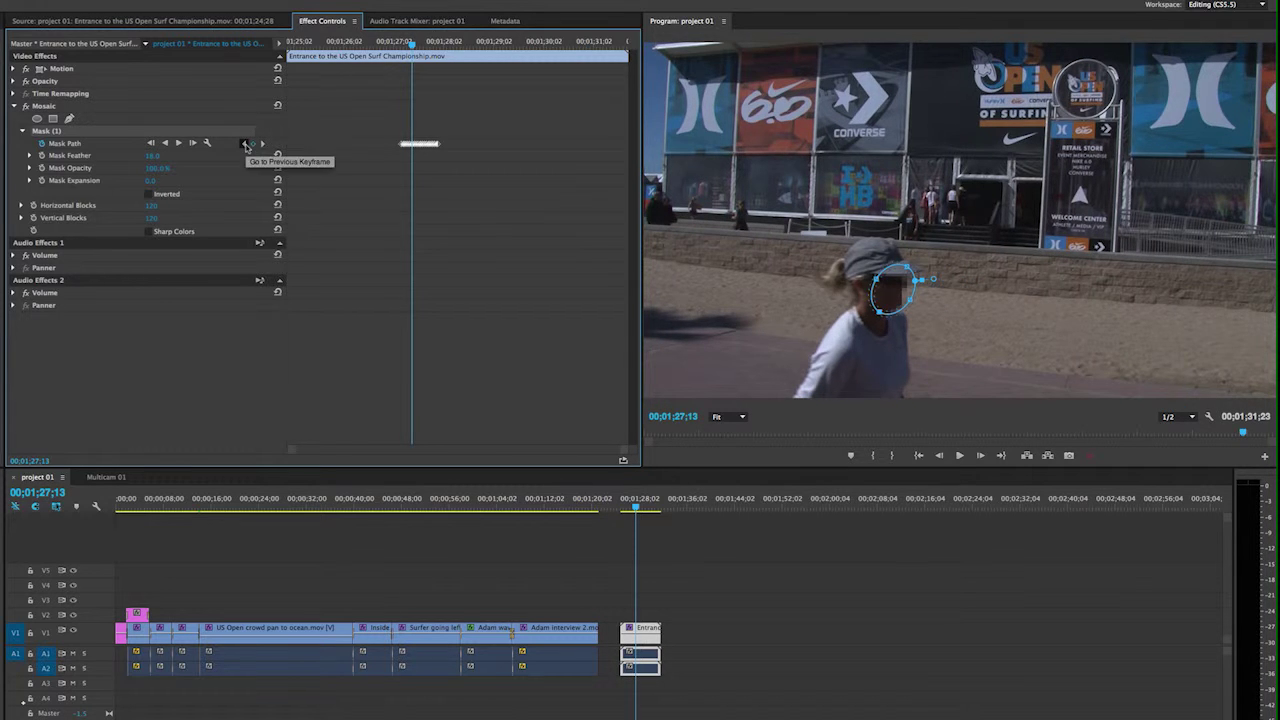
left_click(245, 146)
left_click(245, 146)
left_click(245, 146)
left_click(245, 146)
left_click(245, 146)
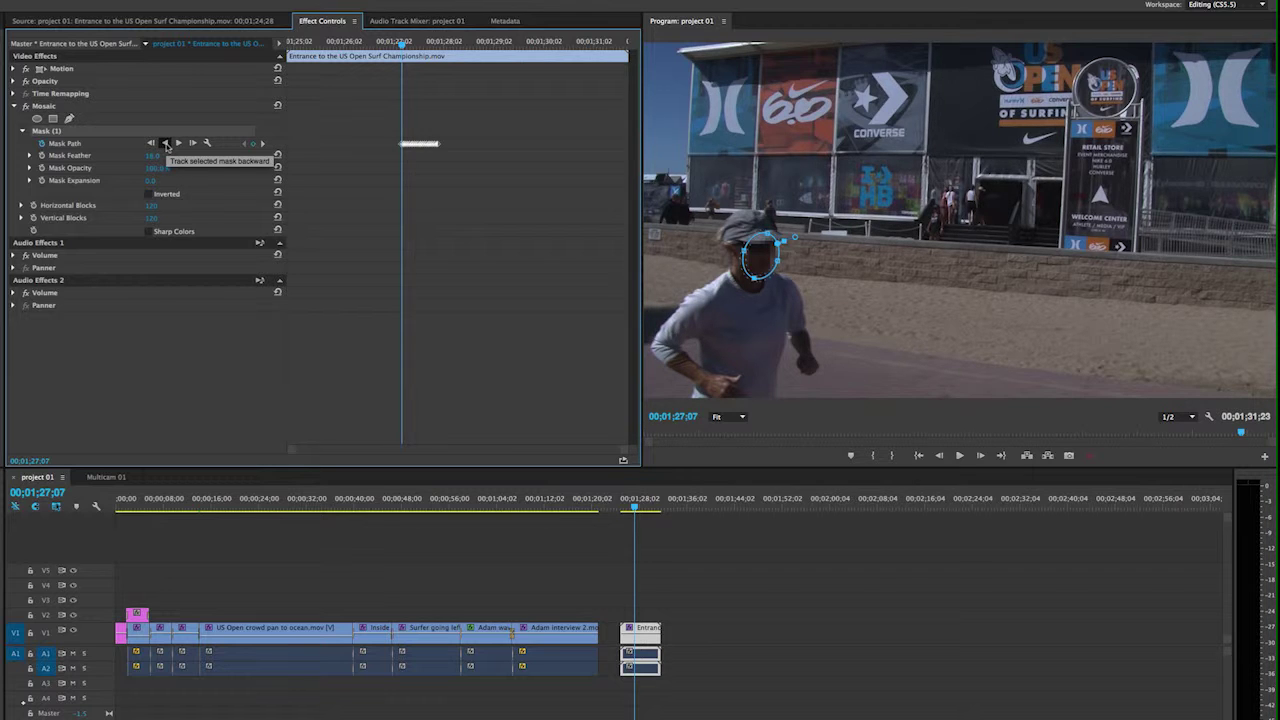
left_click(166, 145)
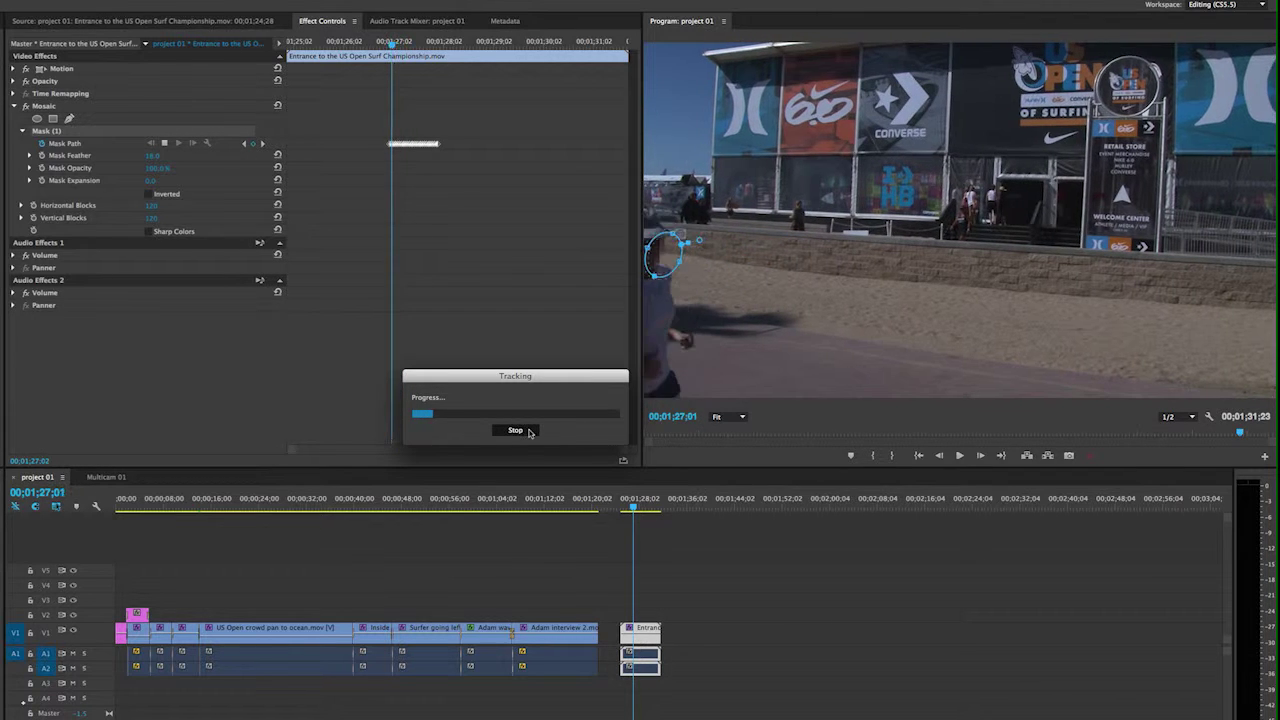
left_click(515, 430)
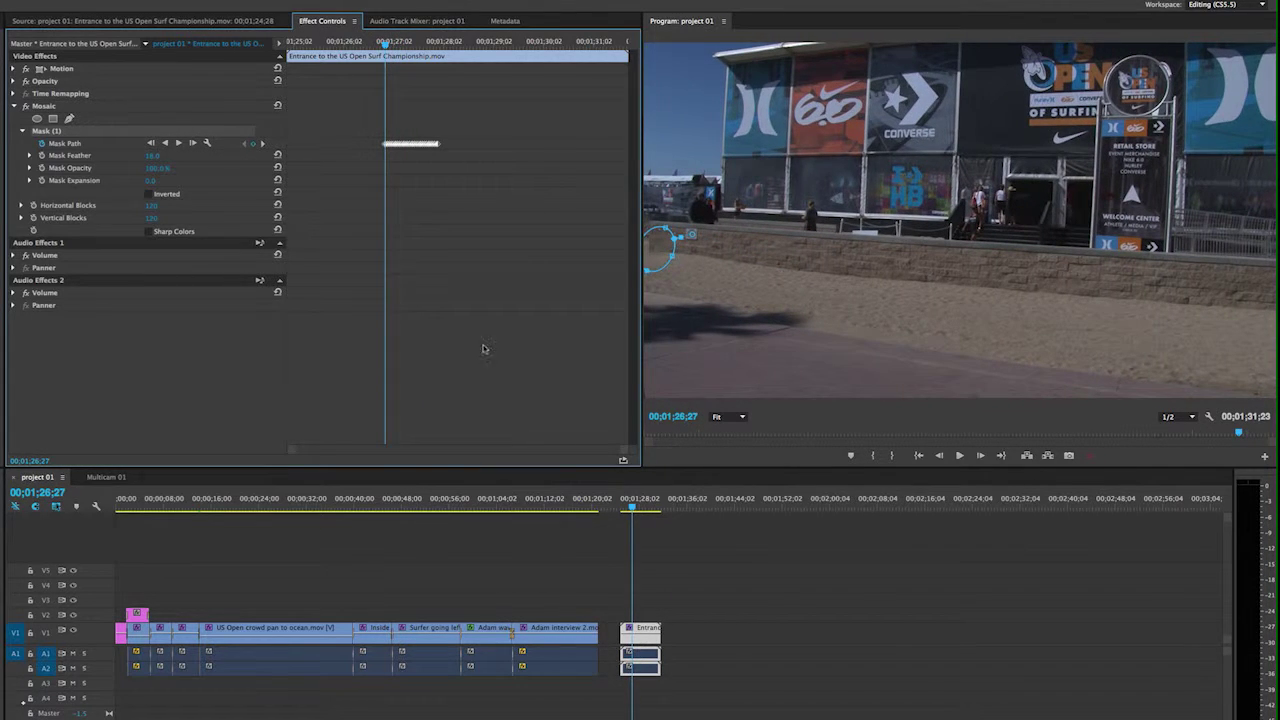
Step: Go forward through the mask path keyframes to examine how well the mosaic follows the runner's face
left_click(264, 145)
left_click(264, 145)
left_click(264, 145)
left_click(264, 145)
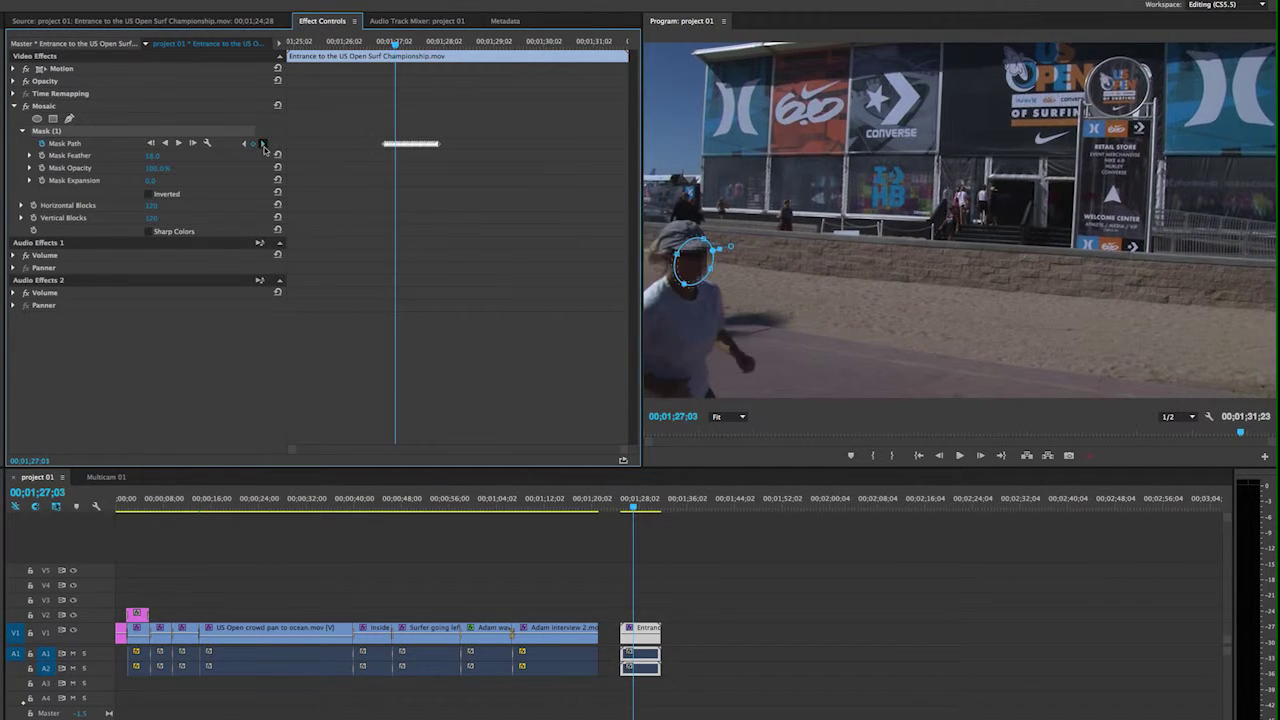
left_click(264, 145)
left_click(264, 145)
left_click(264, 145)
left_click(264, 145)
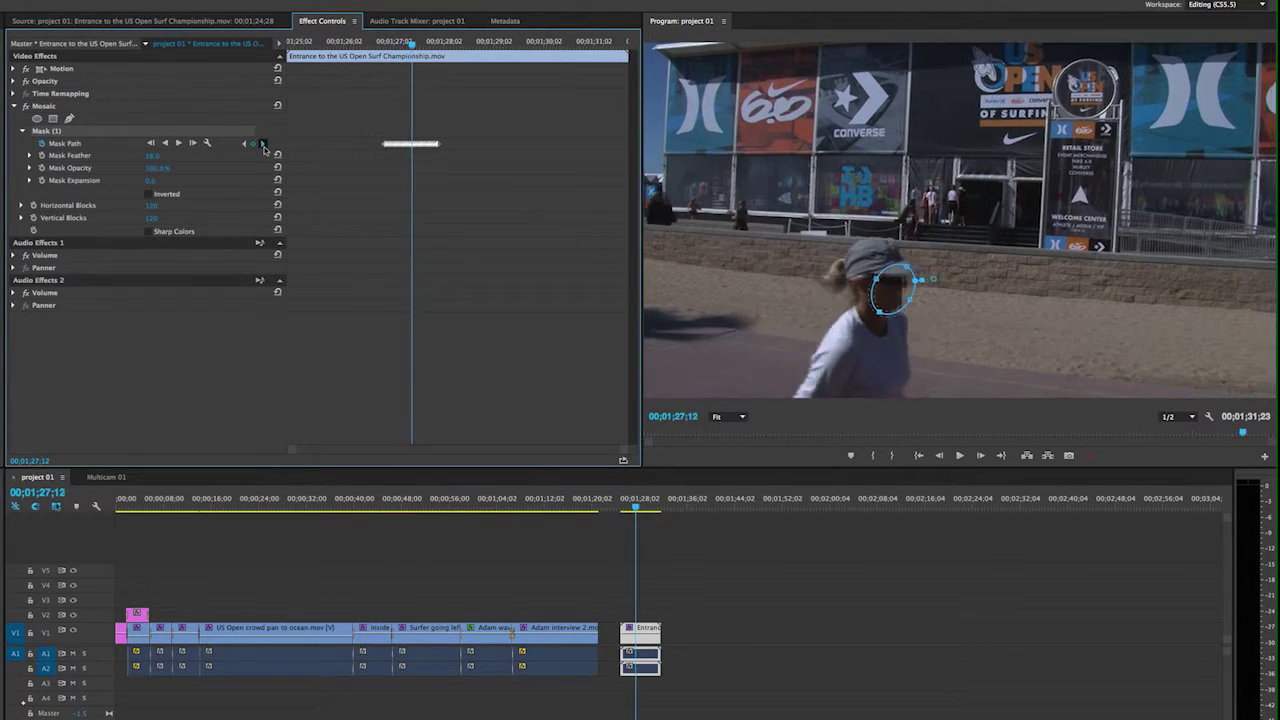
left_click(264, 145)
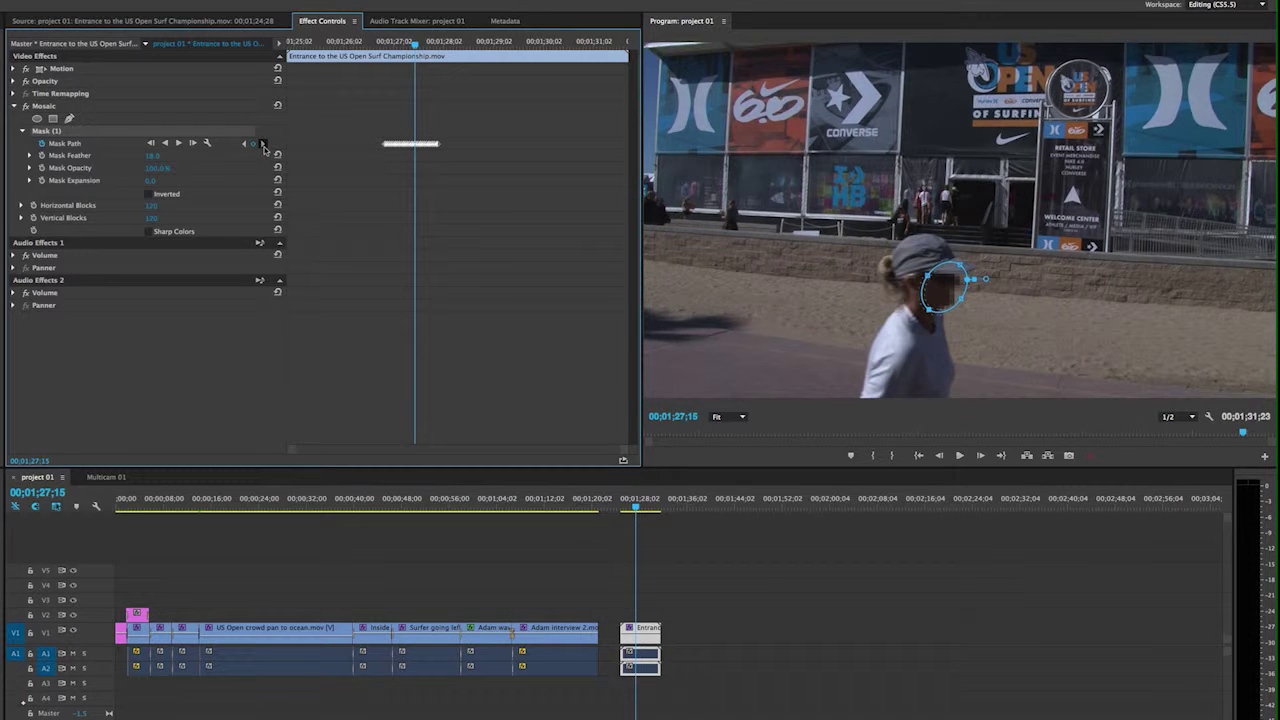